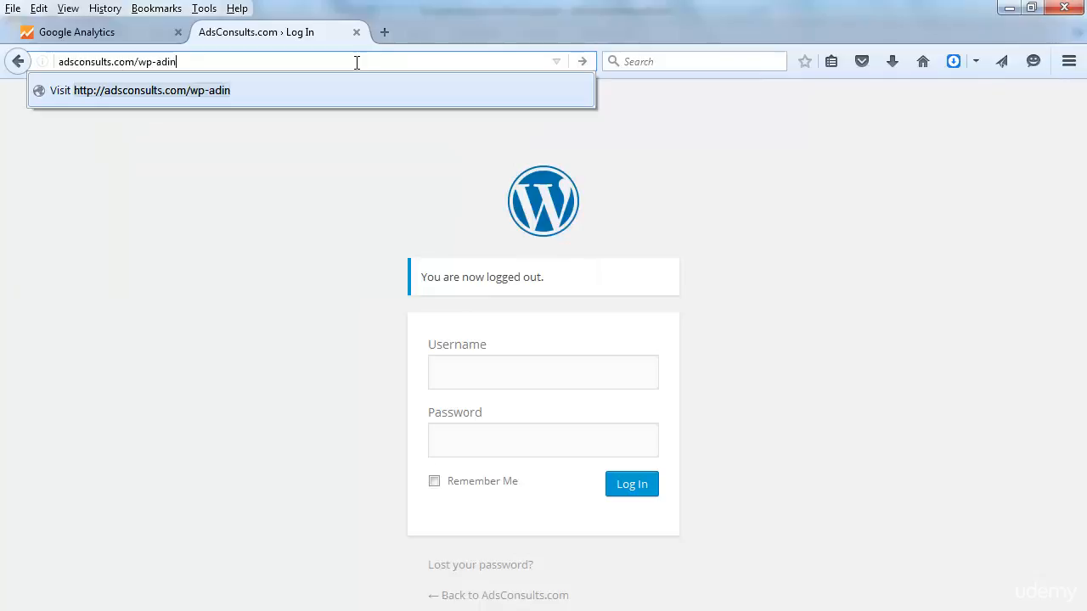
# Step: Correct the web address to adsconsults.com/wp-admin/ and load the site's WordPress login page
pyautogui.press('BackSpace')
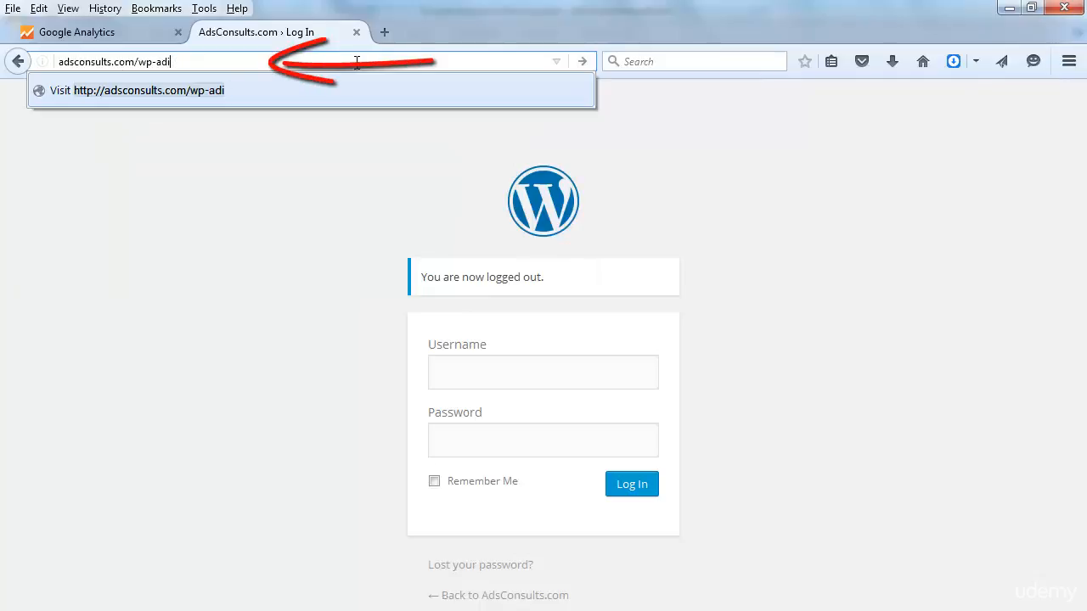
pyautogui.press('BackSpace')
pyautogui.write('min/')
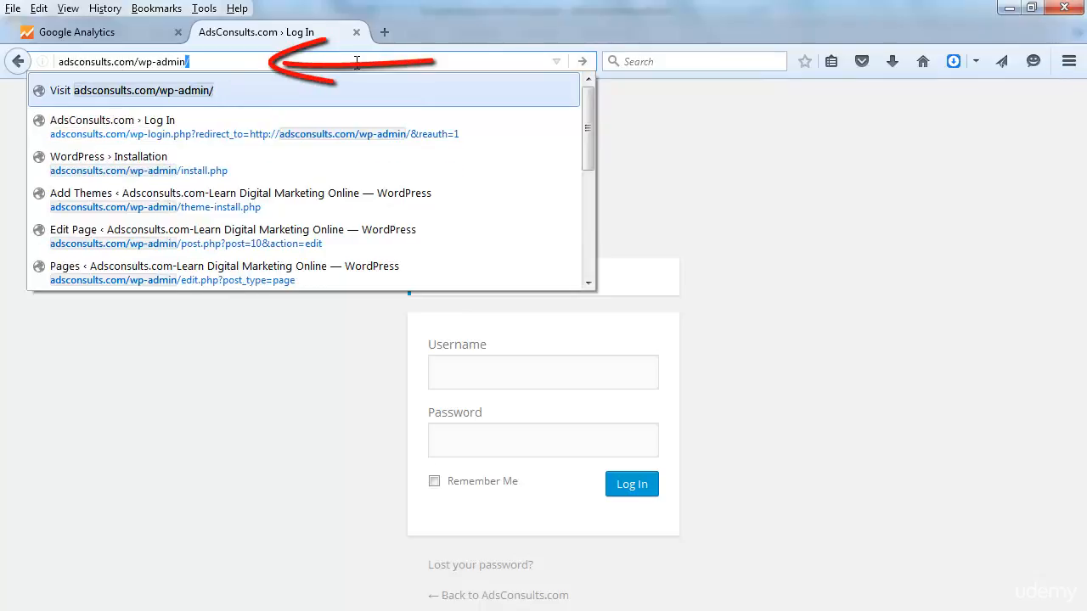
pyautogui.click(202, 91)
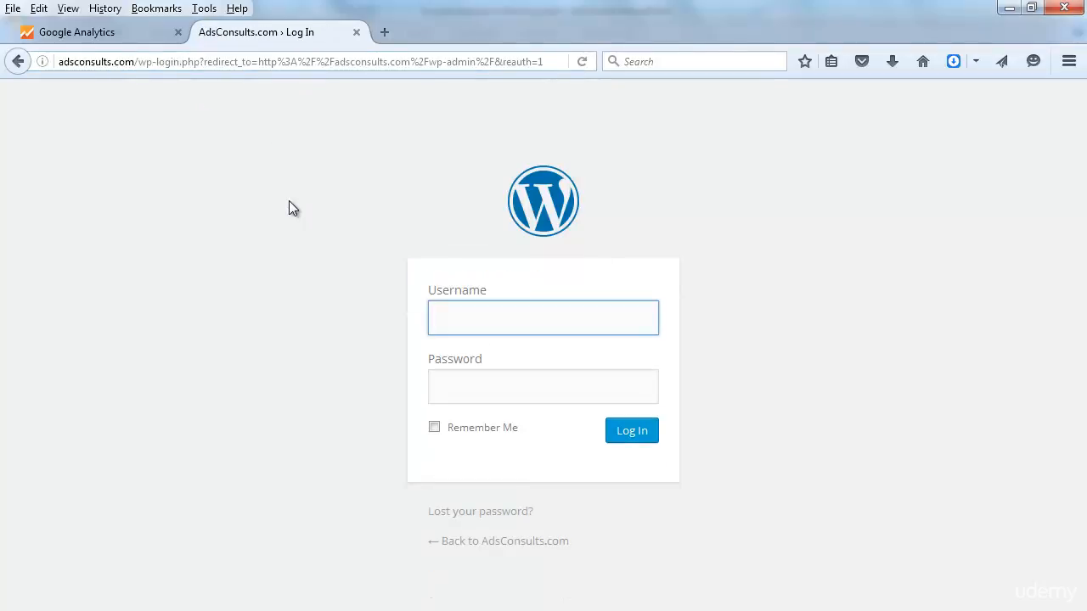
# Step: Log in to the WordPress dashboard with the username admin and the account password
pyautogui.write('admi')
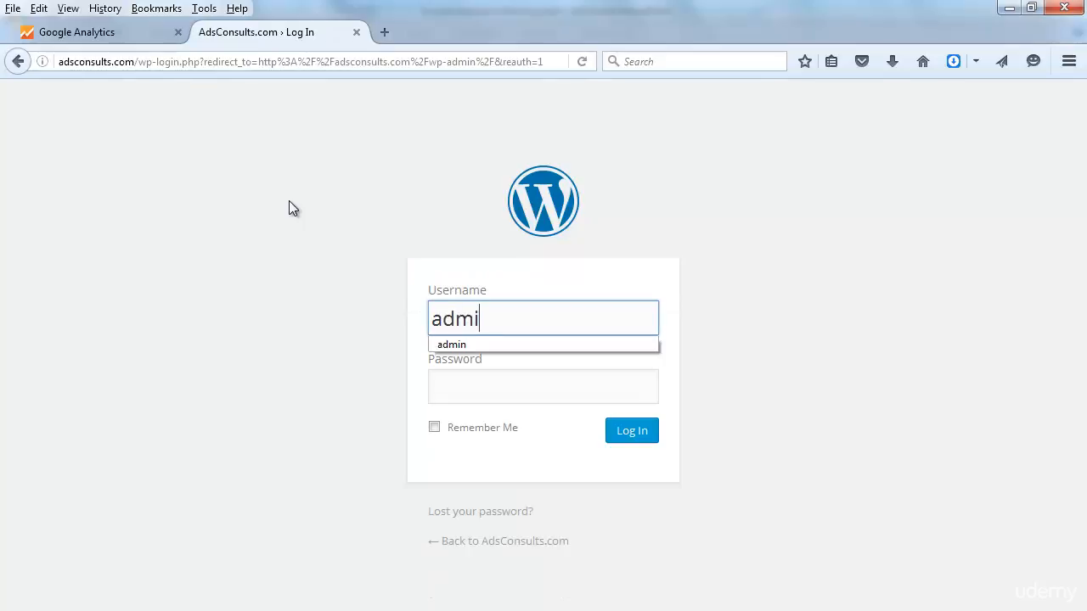
pyautogui.click(483, 357)
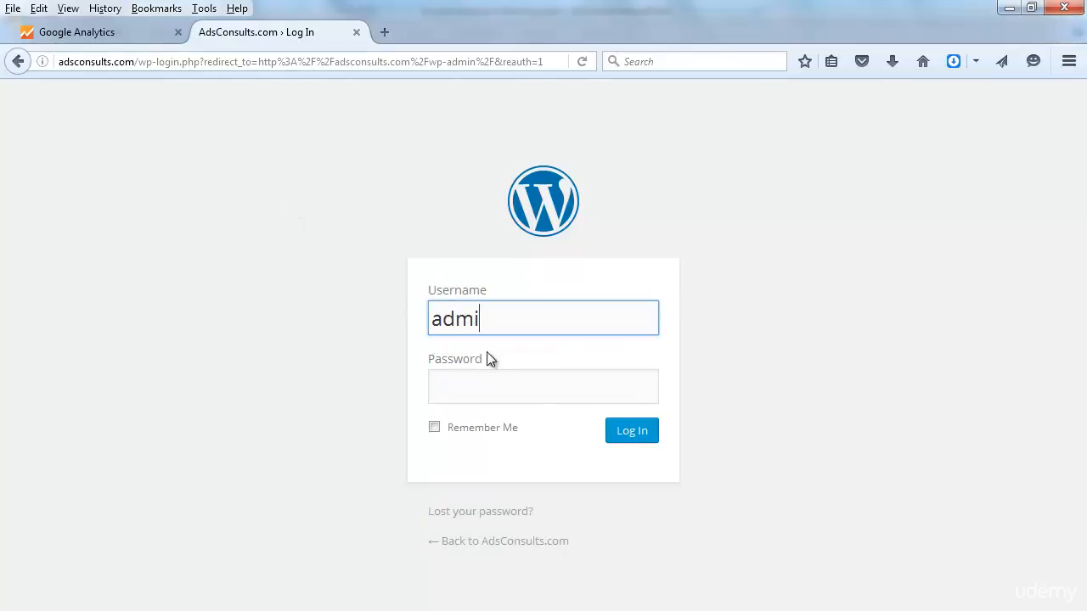
pyautogui.click(622, 440)
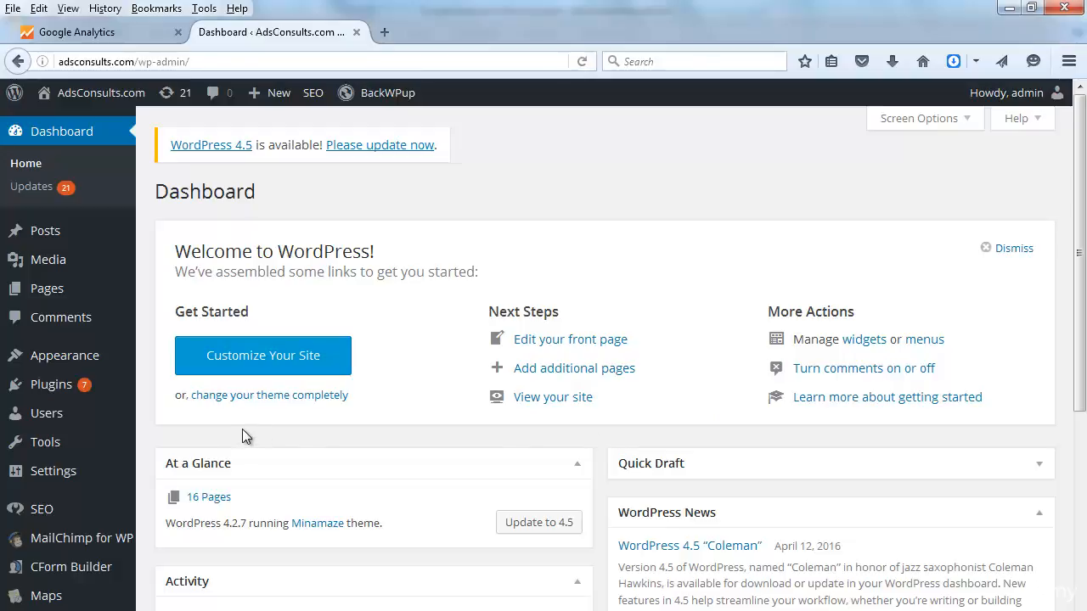
# Step: Open the site's installed plugins and look through the list for the Google Analytics plugin
pyautogui.moveTo(75, 455)
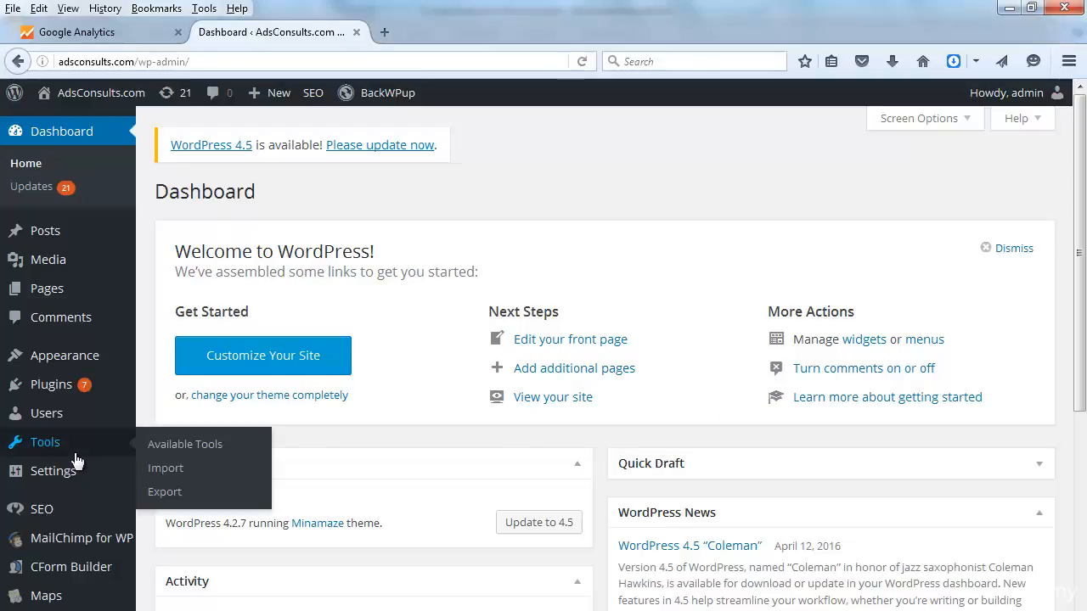
pyautogui.moveTo(56, 390)
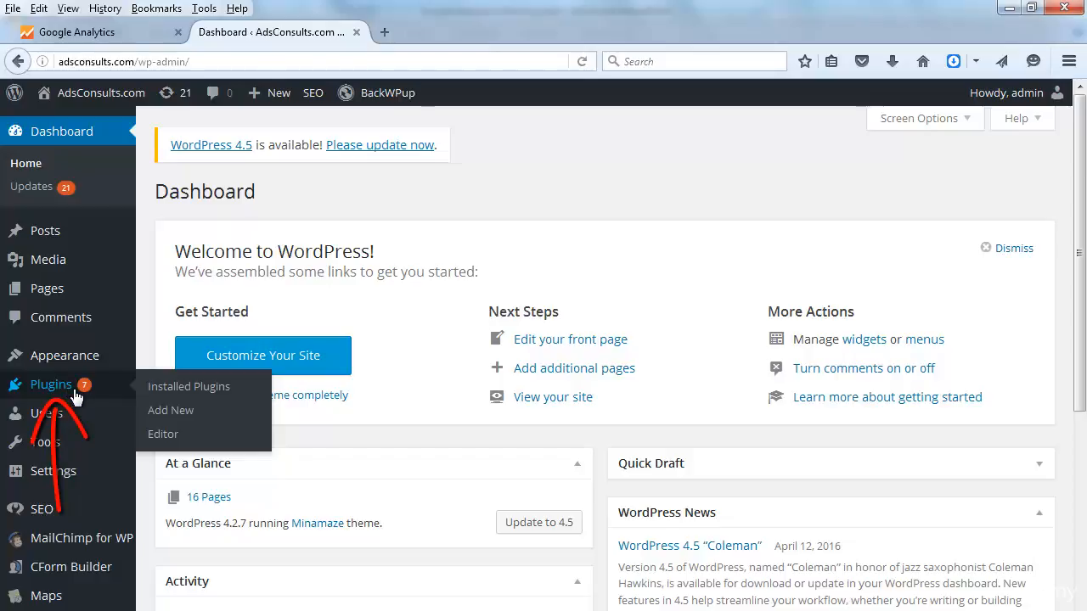
pyautogui.click(171, 392)
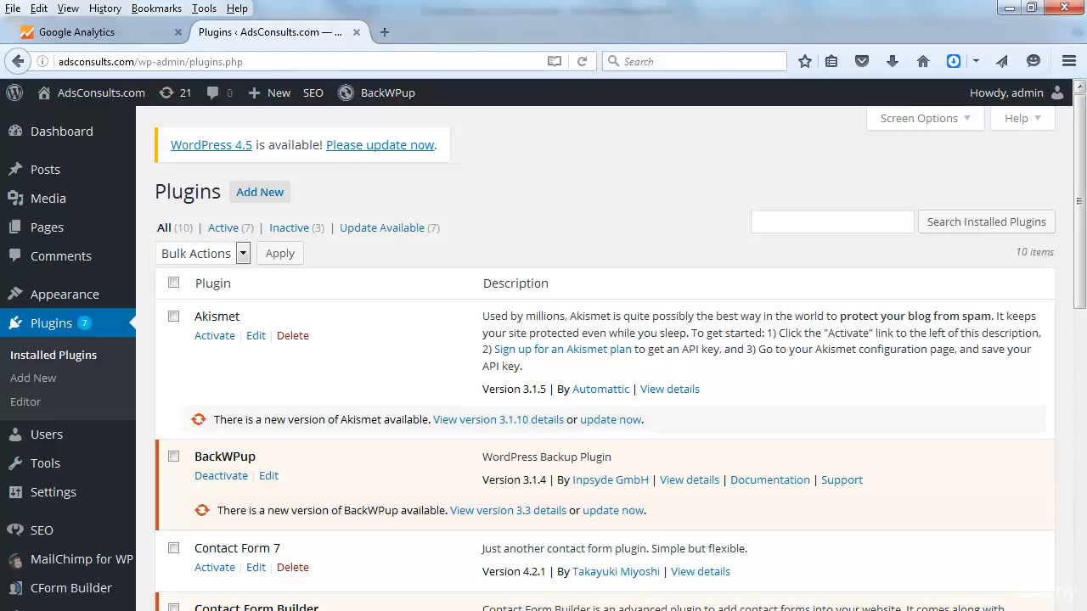
pyautogui.scroll(-7, 594, 357)
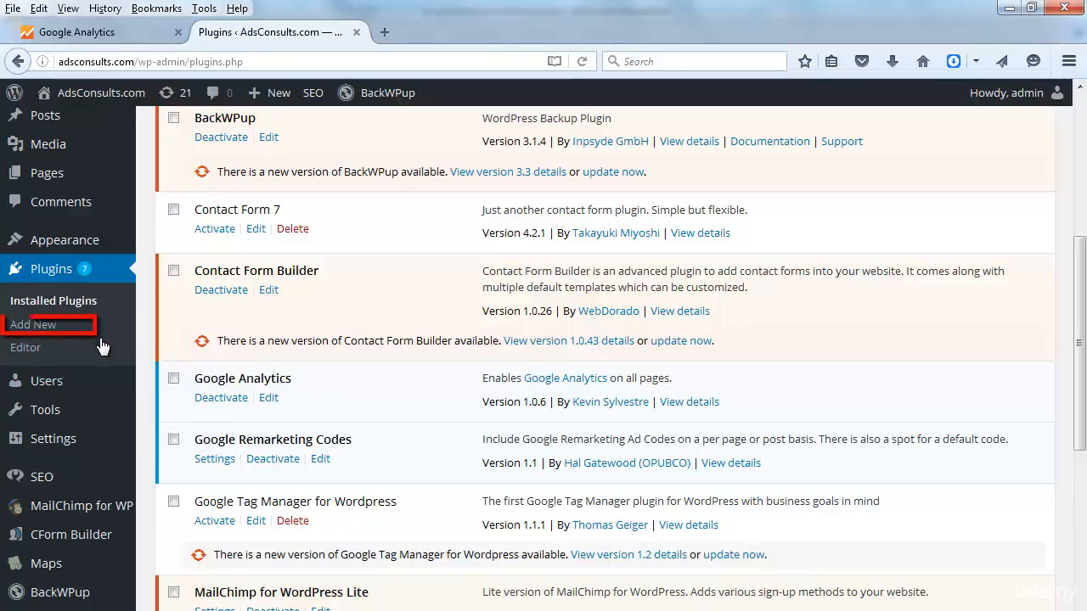
# Step: Open the page for adding new plugins and search it for "google analytics"
pyautogui.click(45, 327)
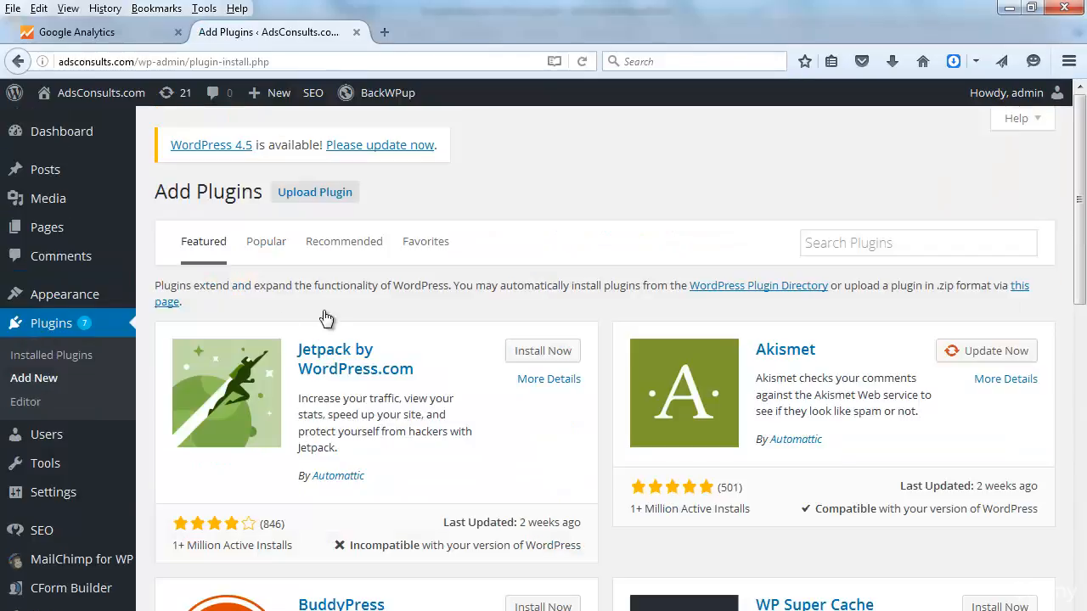
pyautogui.click(899, 238)
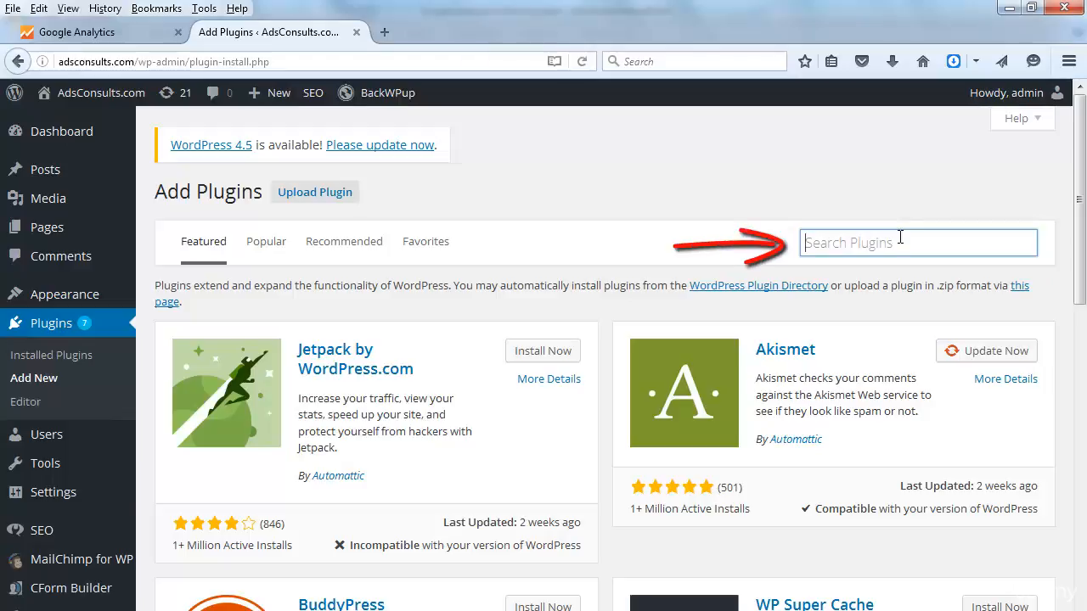
pyautogui.write('goo')
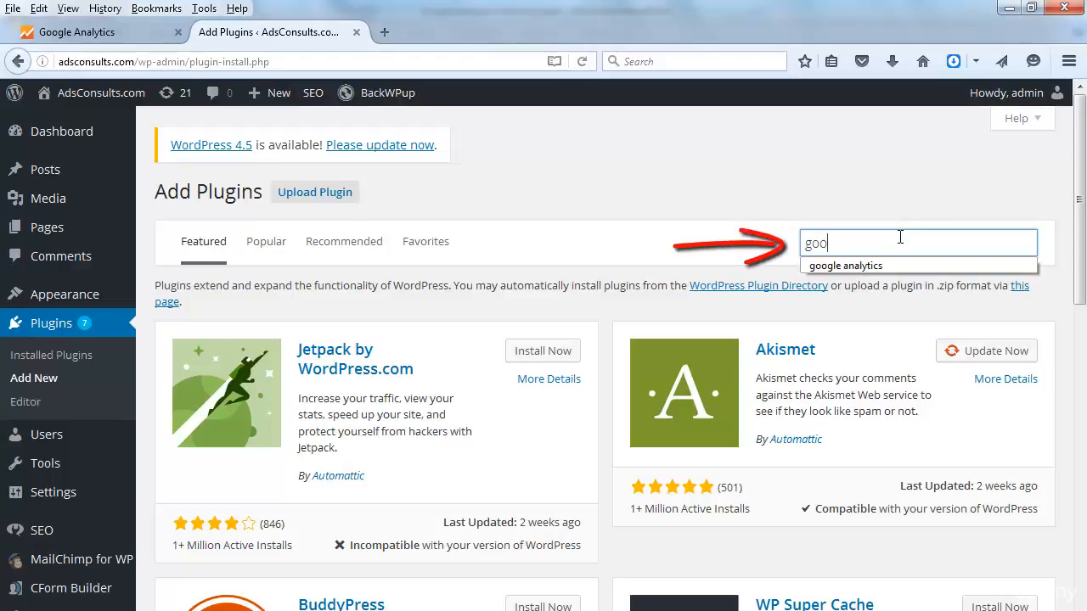
pyautogui.write('gle a')
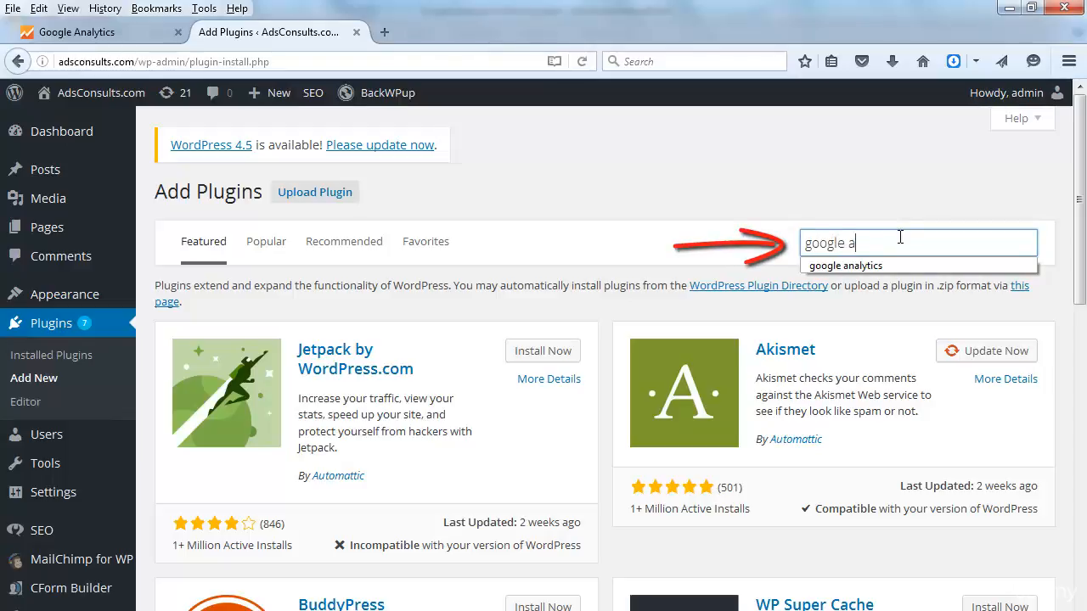
pyautogui.write('naltics')
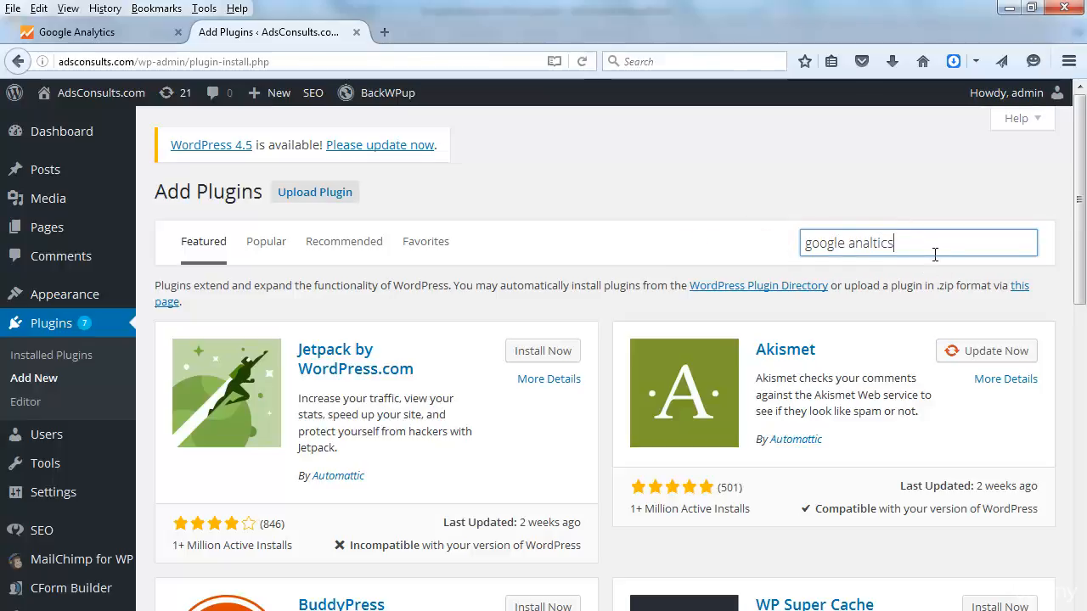
pyautogui.press('BackSpace')
pyautogui.press('BackSpace')
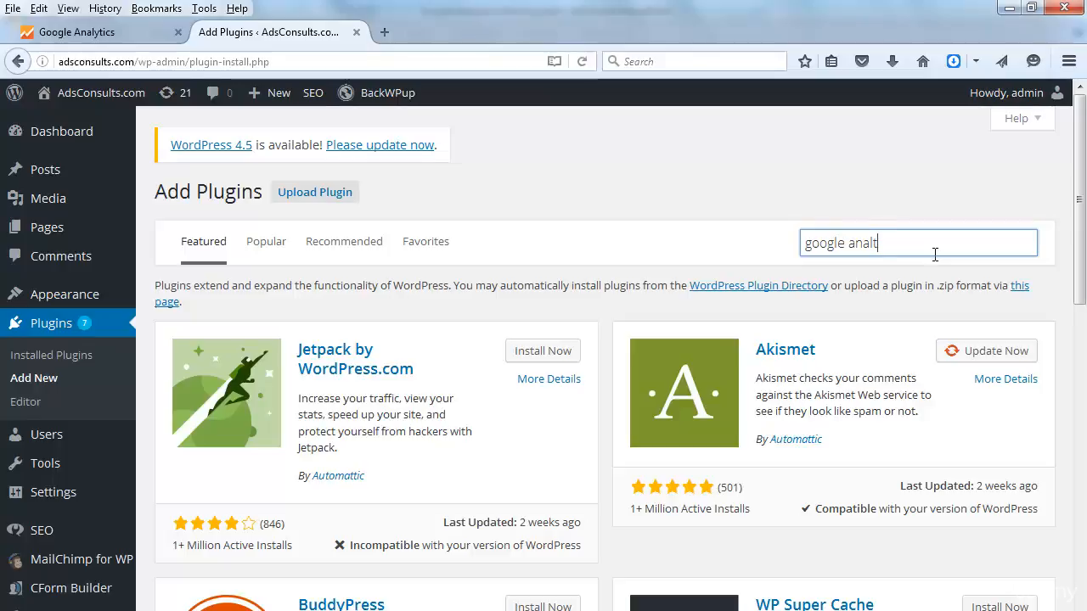
pyautogui.click(935, 265)
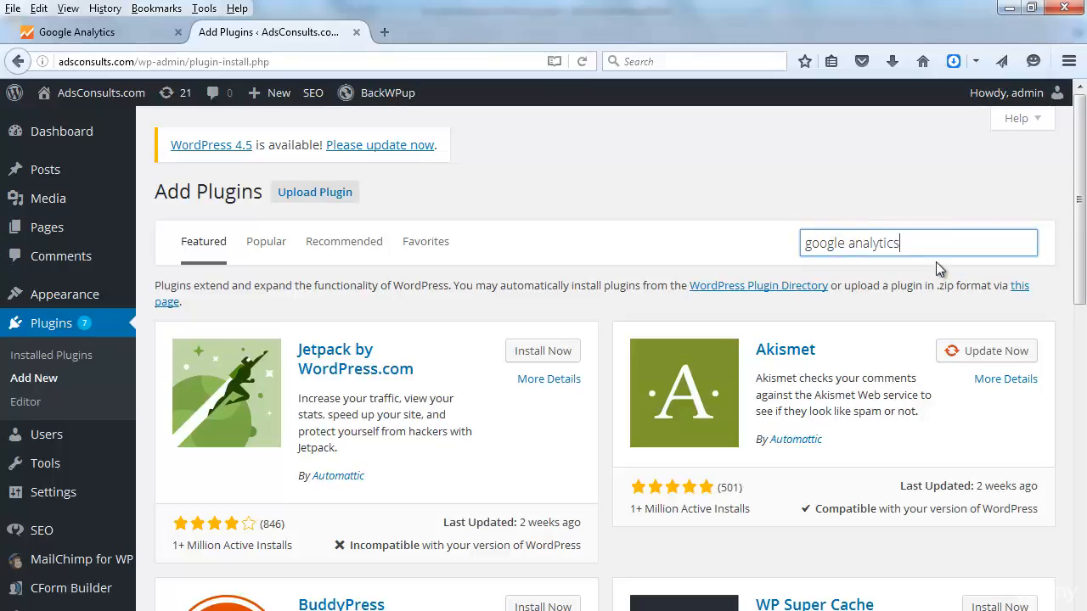
pyautogui.press('Return')
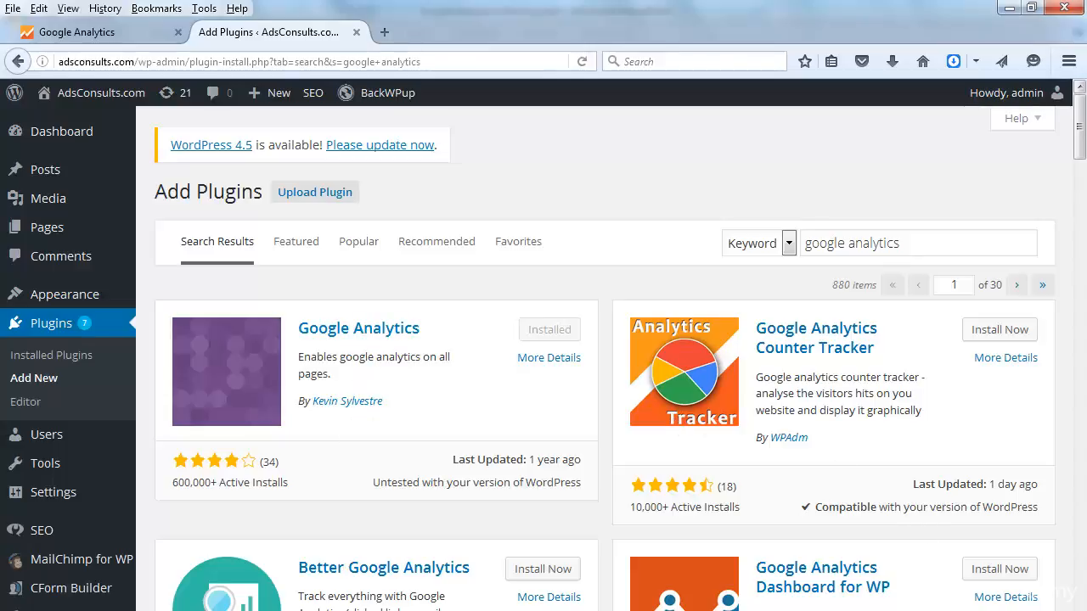
# Step: Review the Google Analytics plugin's installation notes, screenshots, reviews and description, close its details and browse the other search results
pyautogui.scroll(-3, 751, 378)
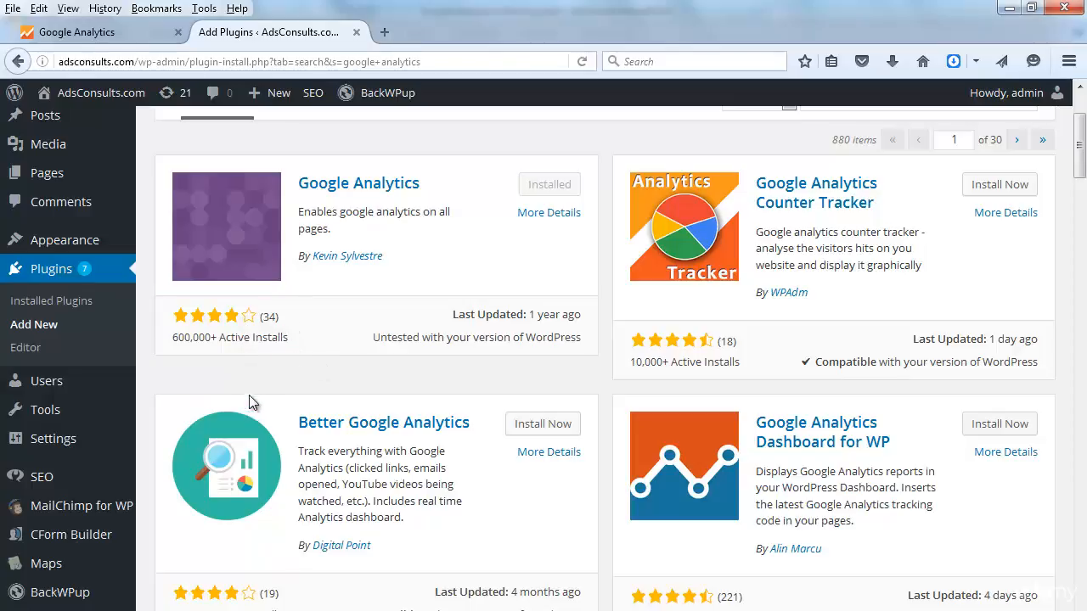
pyautogui.click(354, 194)
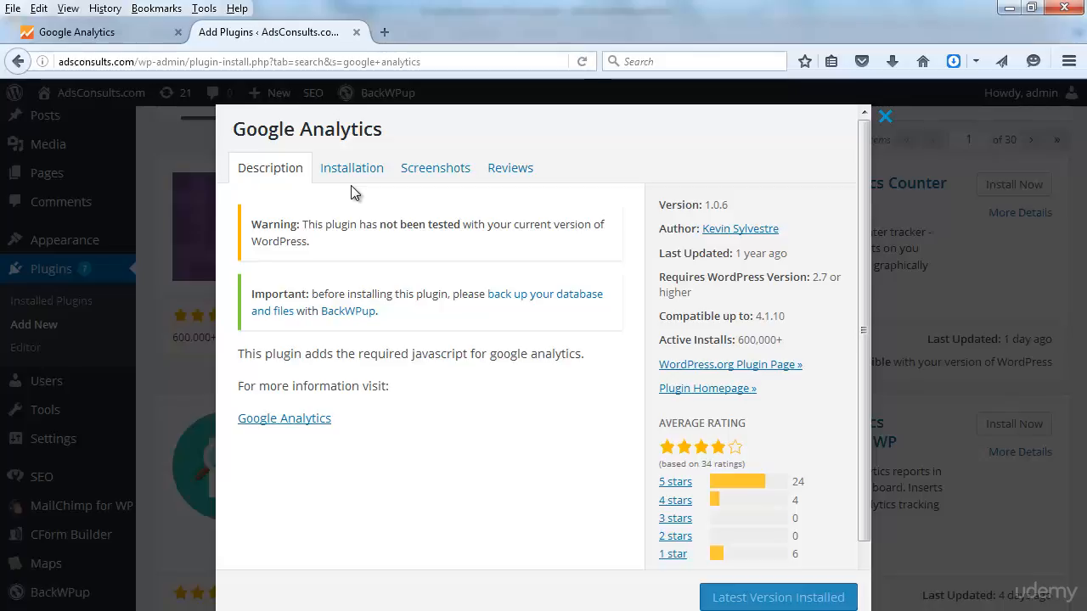
pyautogui.click(377, 170)
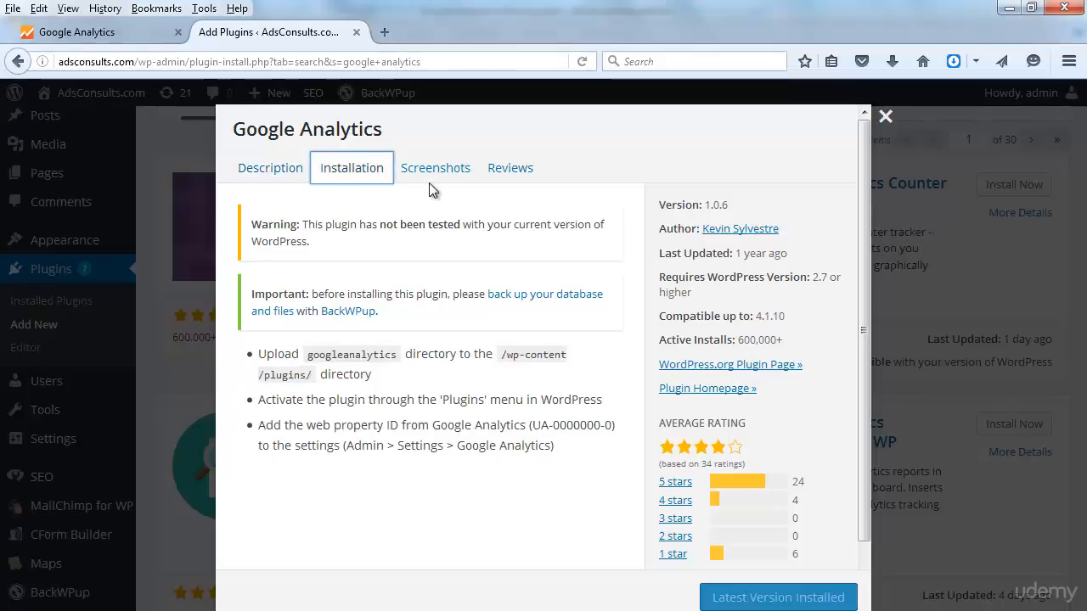
pyautogui.click(429, 175)
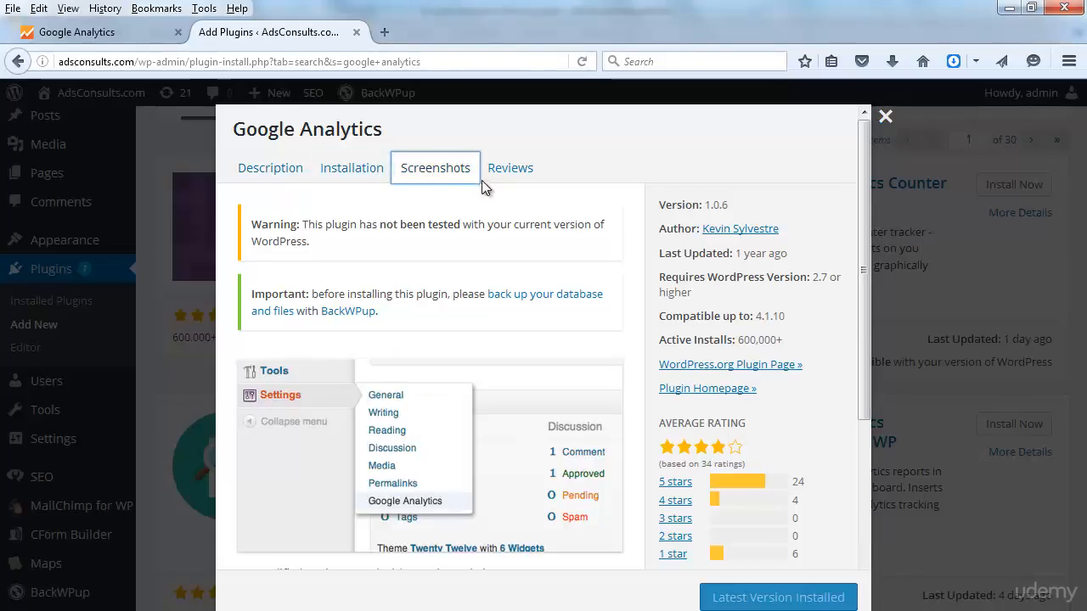
pyautogui.click(509, 172)
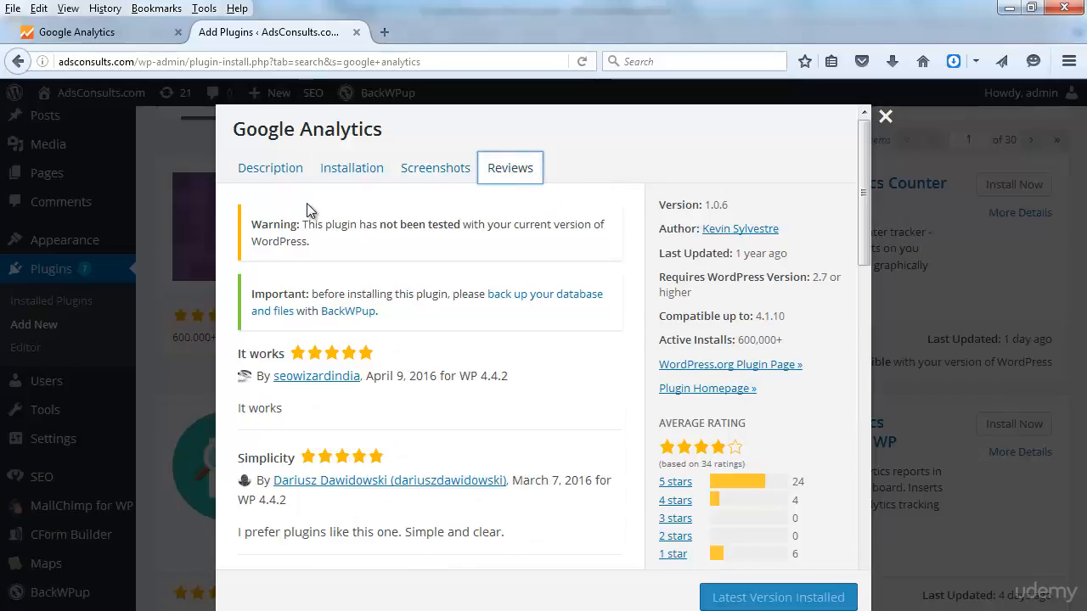
pyautogui.click(255, 169)
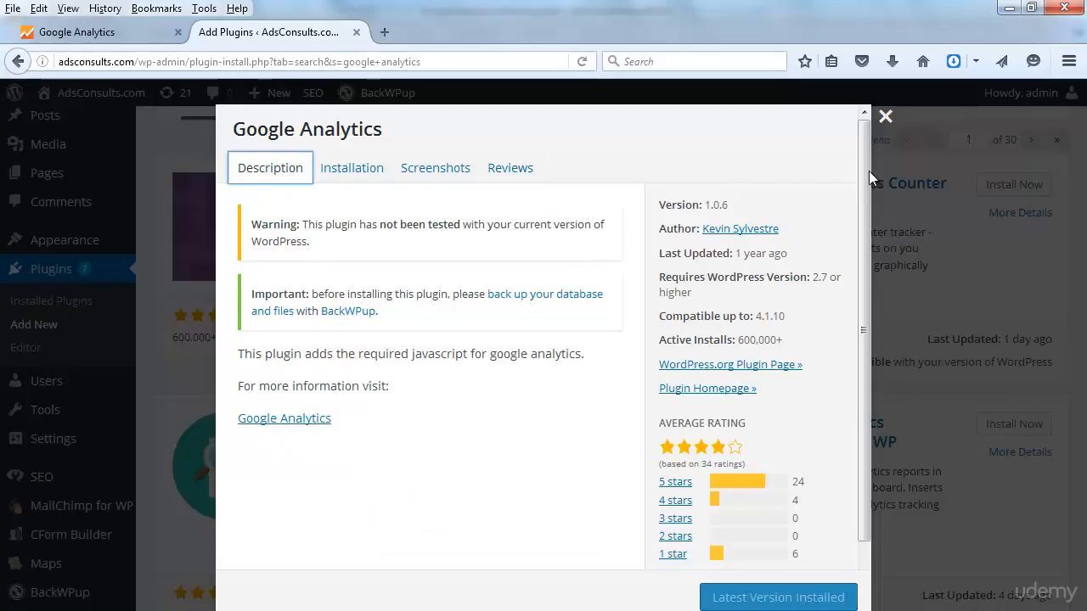
pyautogui.click(884, 118)
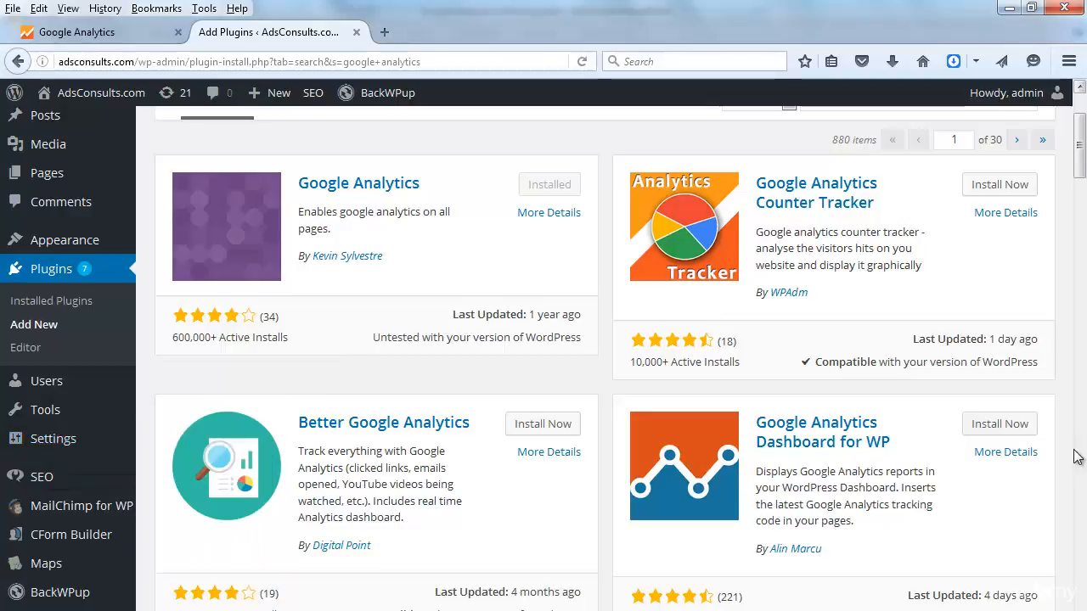
pyautogui.scroll(-5, 1085, 478)
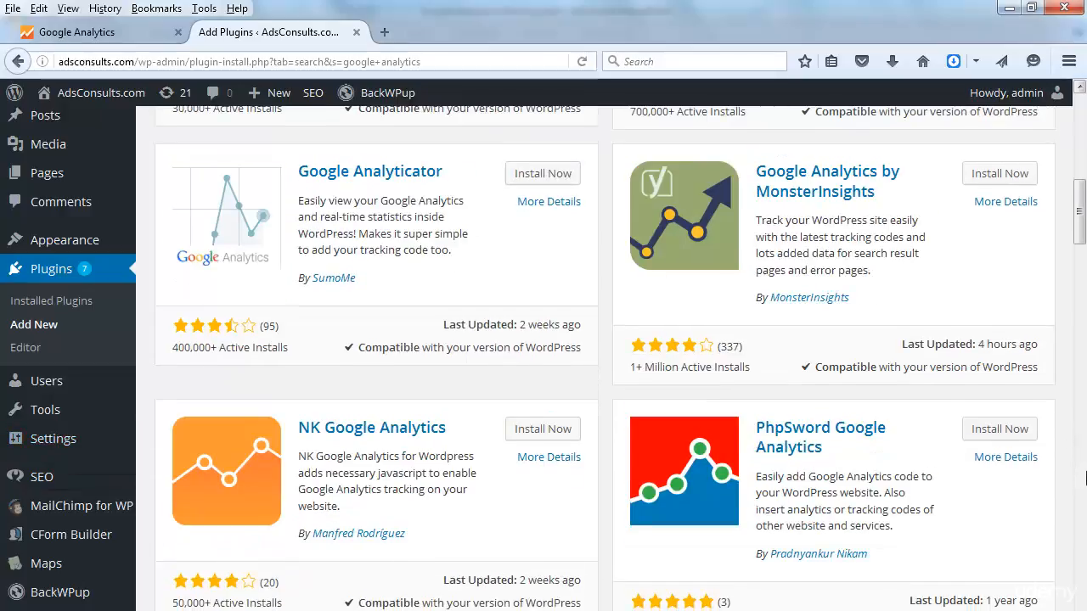
pyautogui.scroll(-5, 1084, 477)
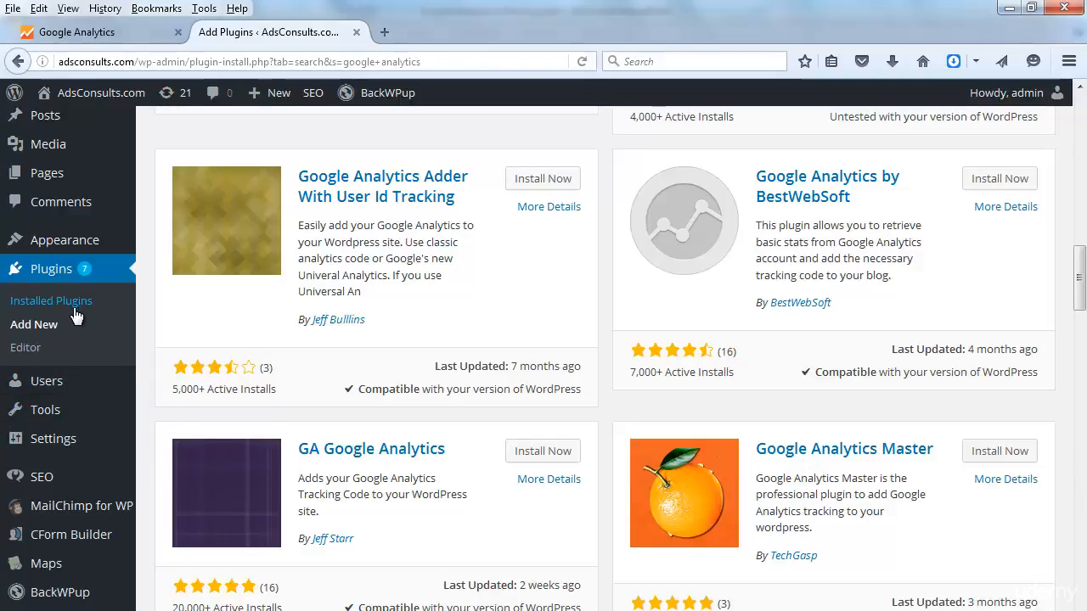
# Step: Check the property's Tracking ID in Google Analytics and save the Web Property ID in the WordPress Google Analytics plugin settings
pyautogui.moveTo(75, 447)
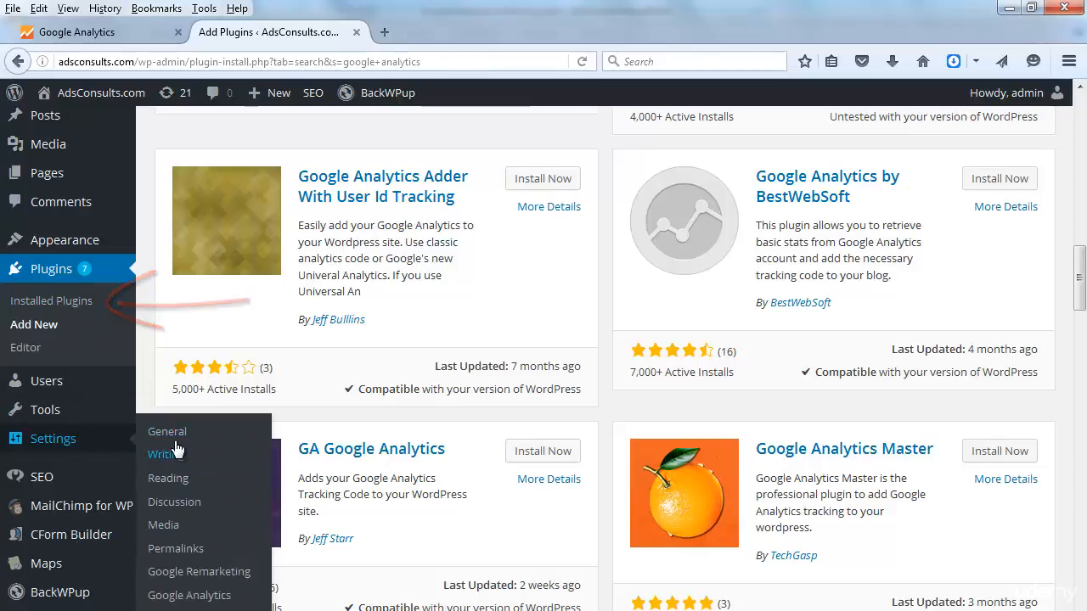
pyautogui.click(178, 599)
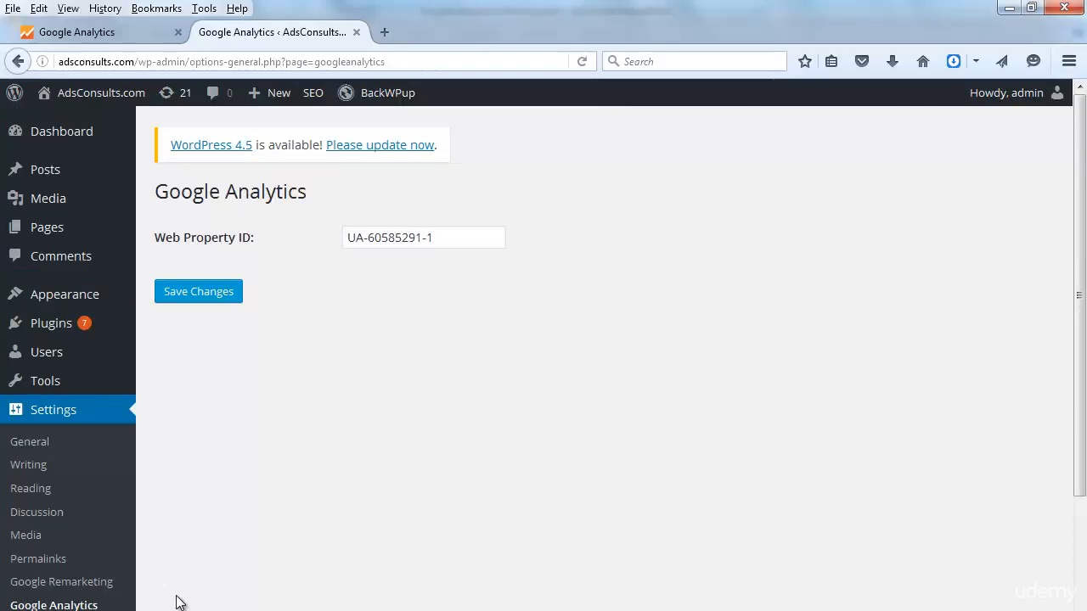
pyautogui.click(89, 34)
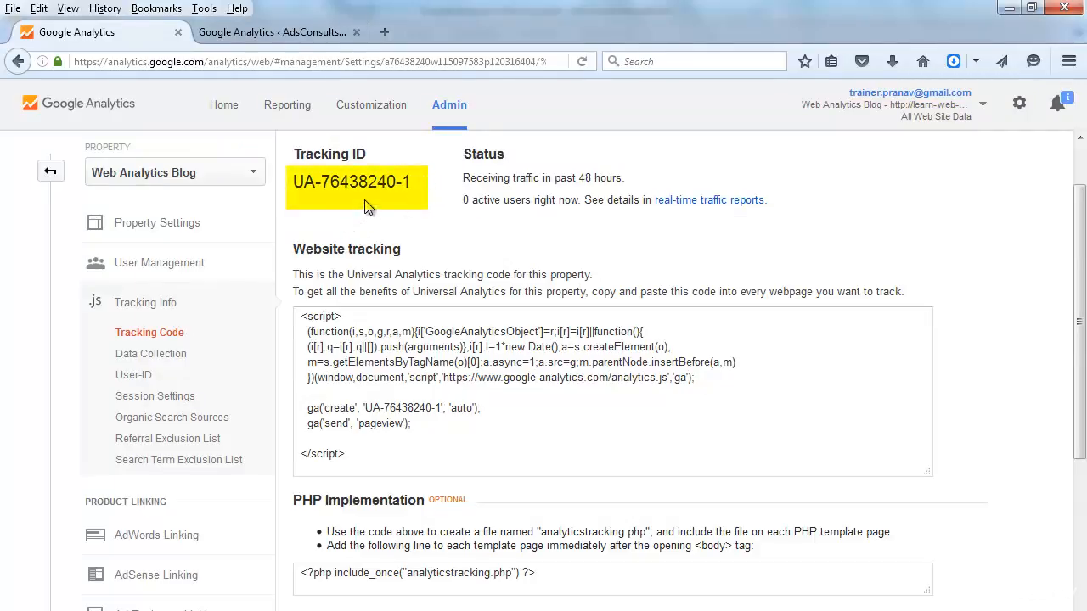
pyautogui.click(264, 32)
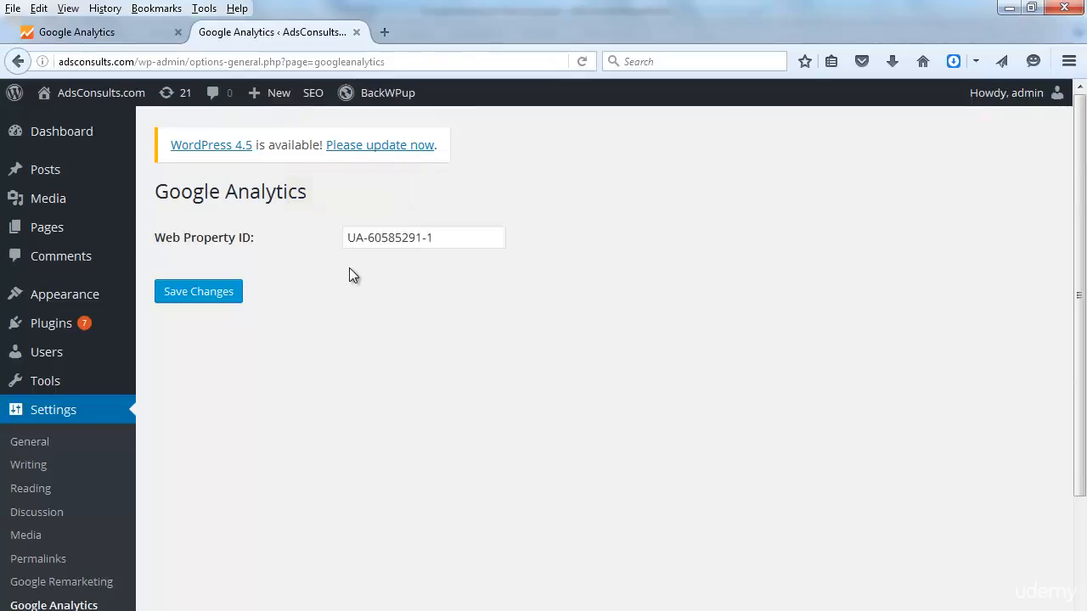
pyautogui.click(384, 235)
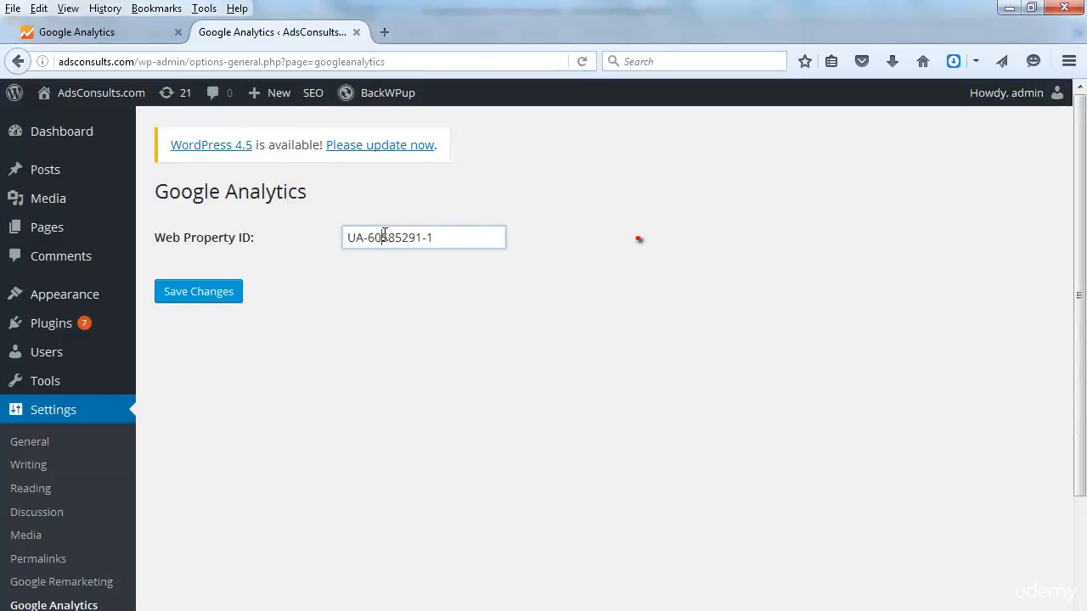
pyautogui.click(209, 296)
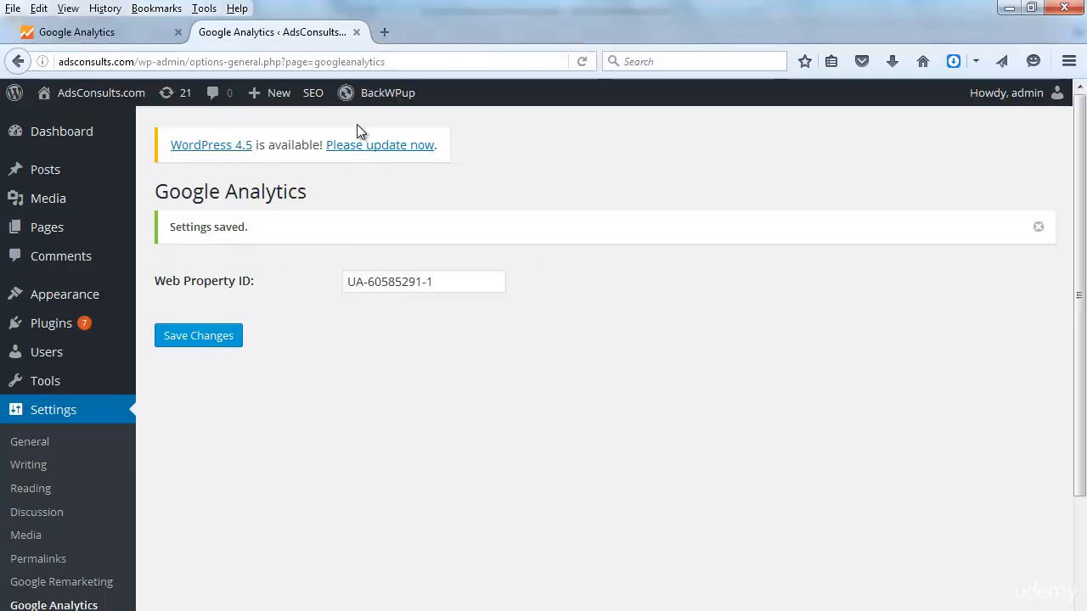
# Step: Load the public adsconsults.com home page in a new browser tab
pyautogui.click(385, 31)
pyautogui.write('adsconsults.com/')
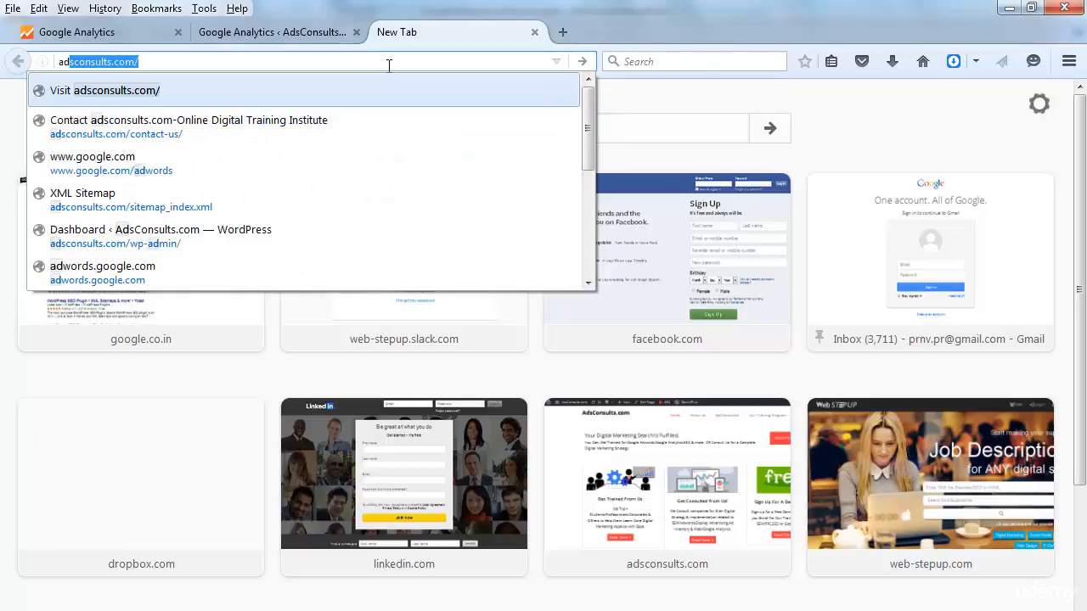
pyautogui.press('Return')
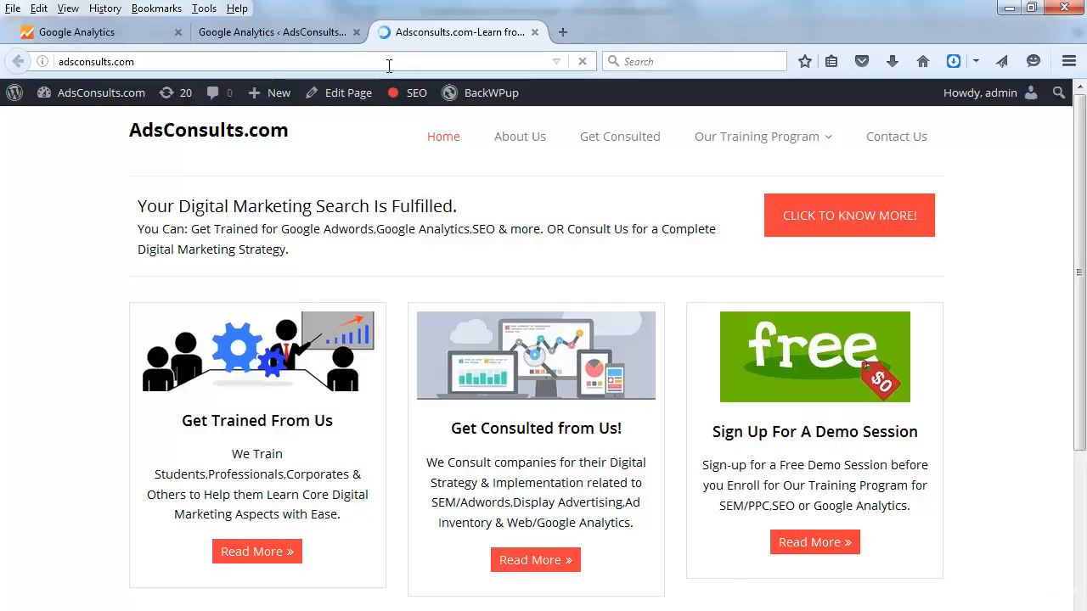
# Step: View the adsconsults.com home page's source code and search it for "UA-" to check the Google Analytics tracking code
pyautogui.hotkey('ctrl', 'u')
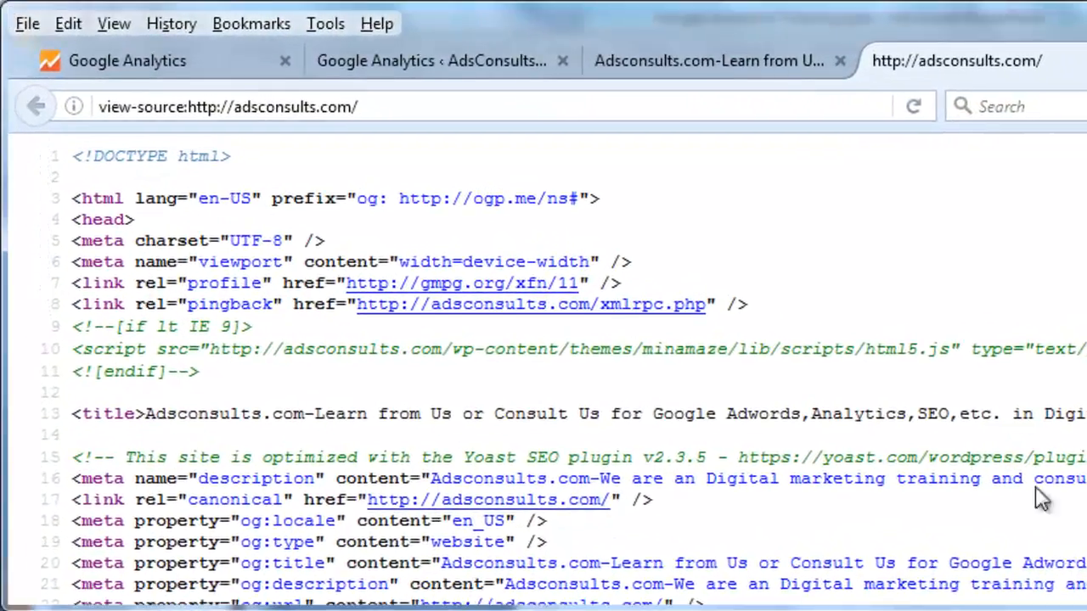
pyautogui.hotkey('ctrl', 'f')
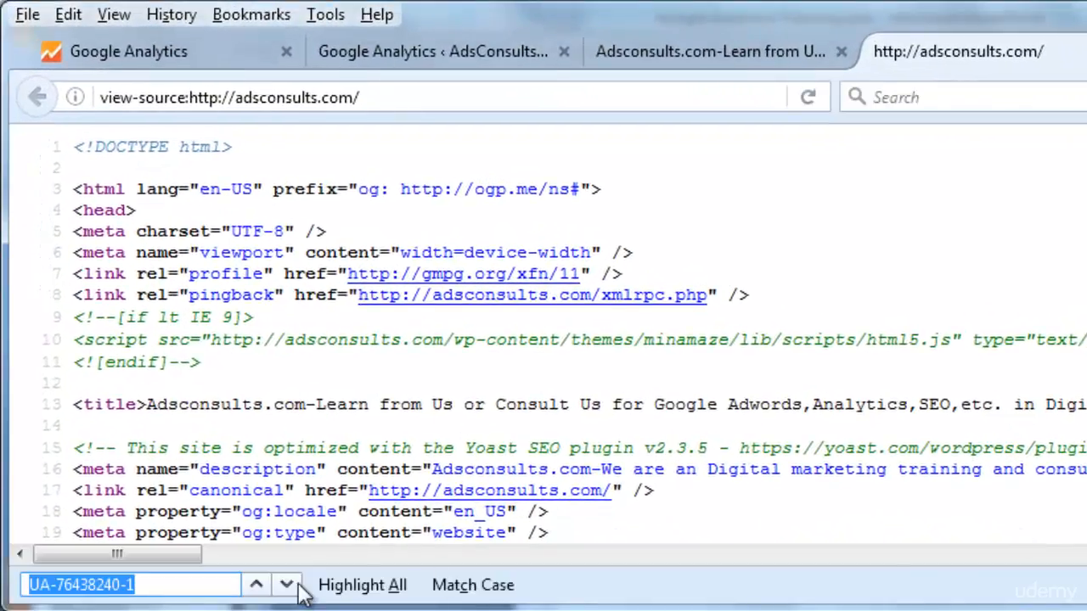
pyautogui.click(151, 585)
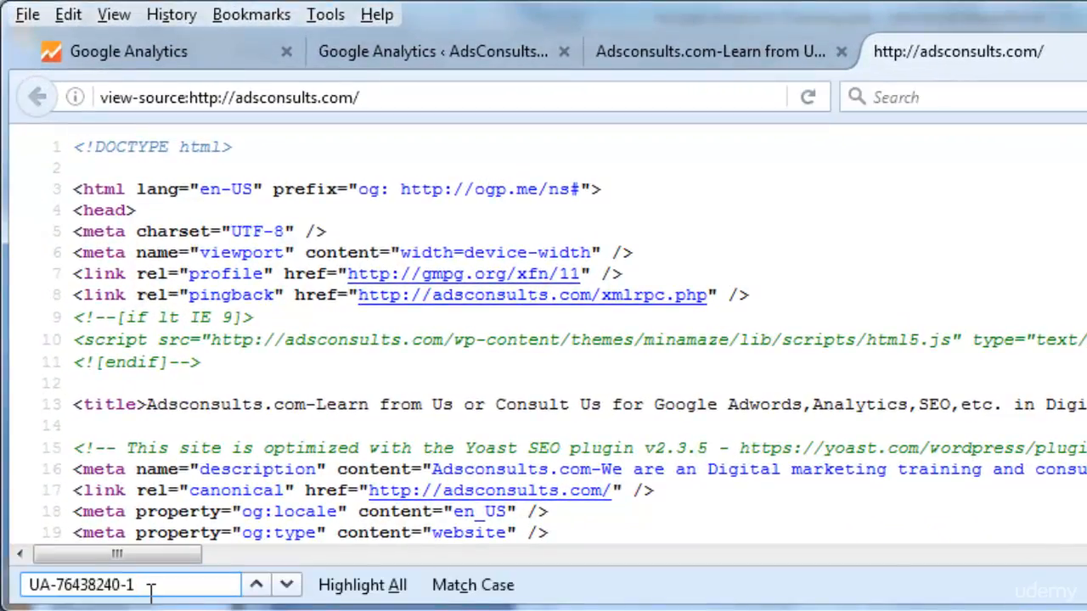
pyautogui.press('BackSpace')
pyautogui.press('BackSpace')
pyautogui.press('BackSpace')
pyautogui.press('BackSpace')
pyautogui.press('BackSpace')
pyautogui.press('BackSpace')
pyautogui.press('BackSpace')
pyautogui.press('BackSpace')
pyautogui.press('BackSpace')
pyautogui.press('BackSpace')
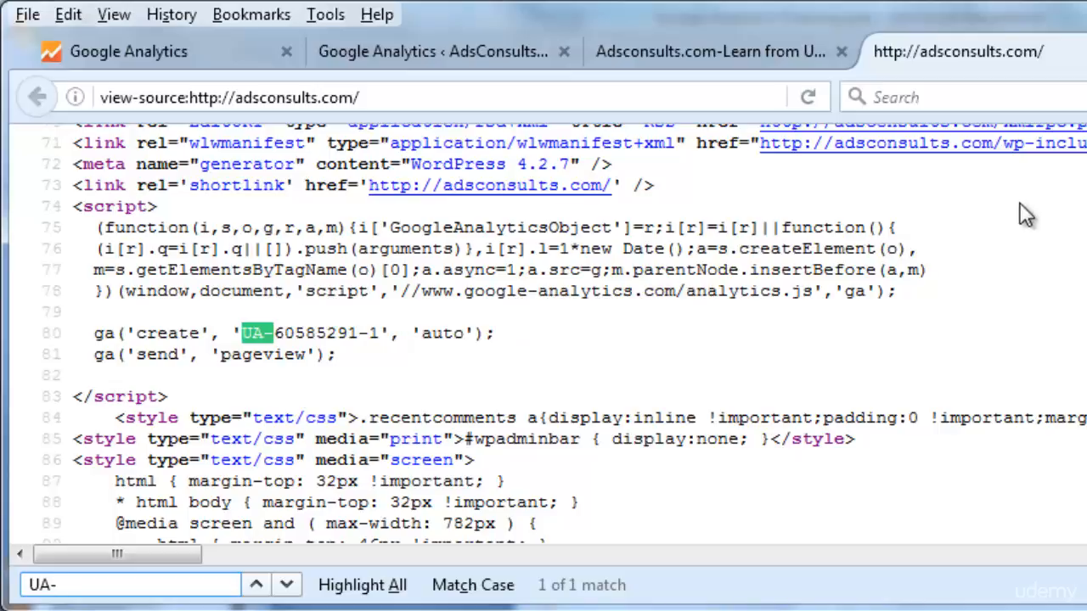
# Step: Close the page source and public home page tabs, and return to the WordPress Google Analytics settings with a blank tab open alongside
pyautogui.click(1086, 52)
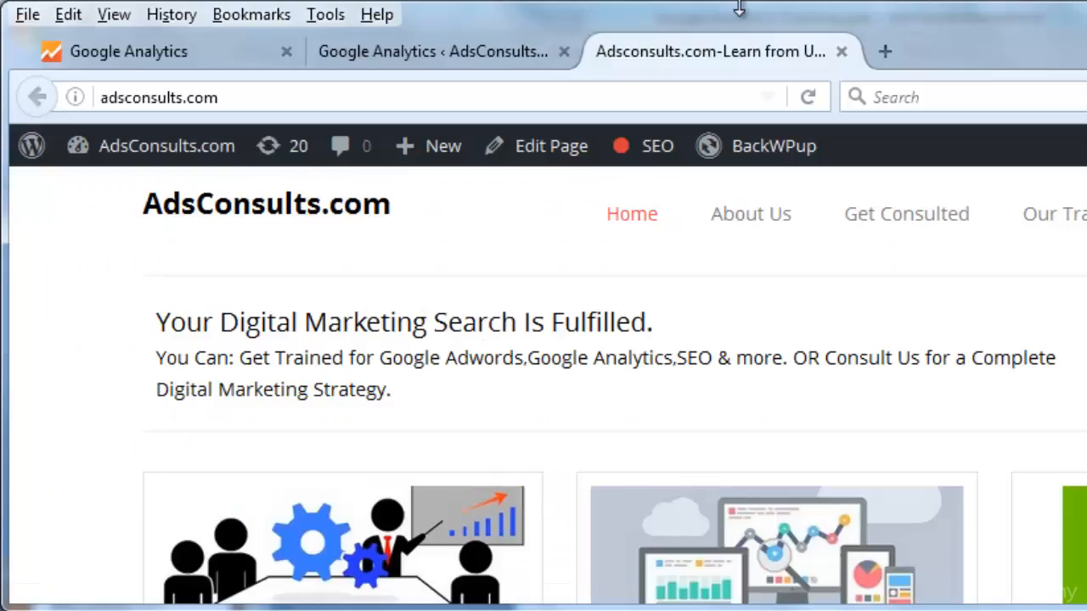
pyautogui.click(841, 52)
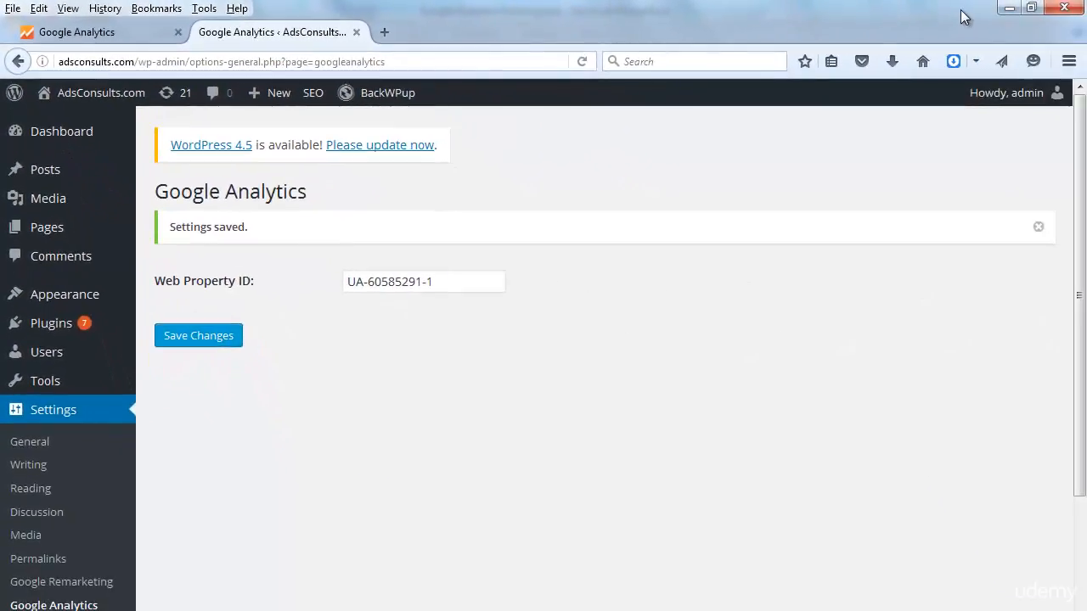
pyautogui.click(386, 32)
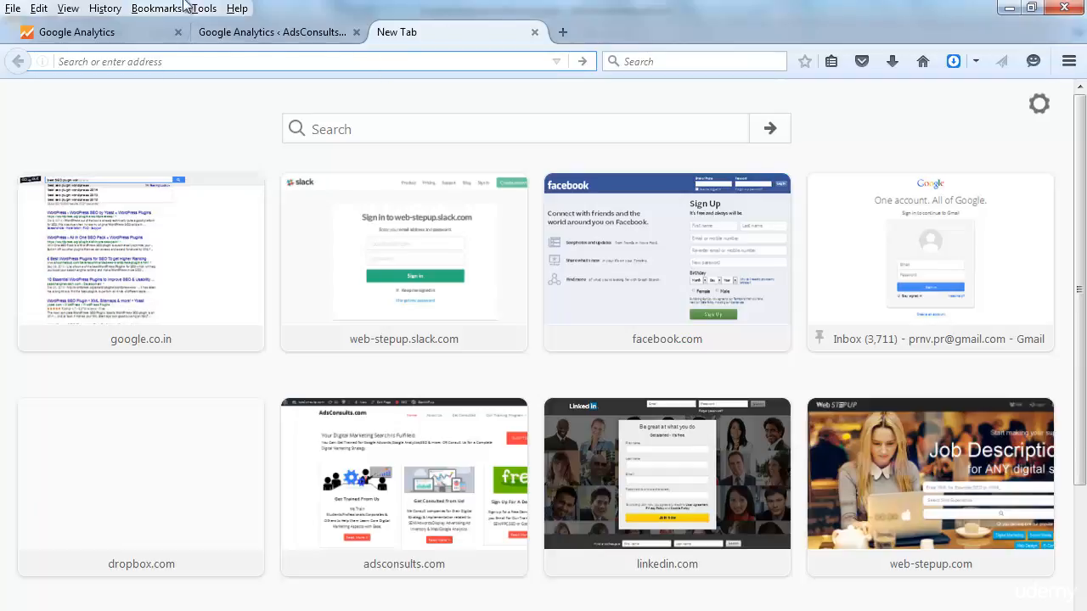
pyautogui.click(217, 32)
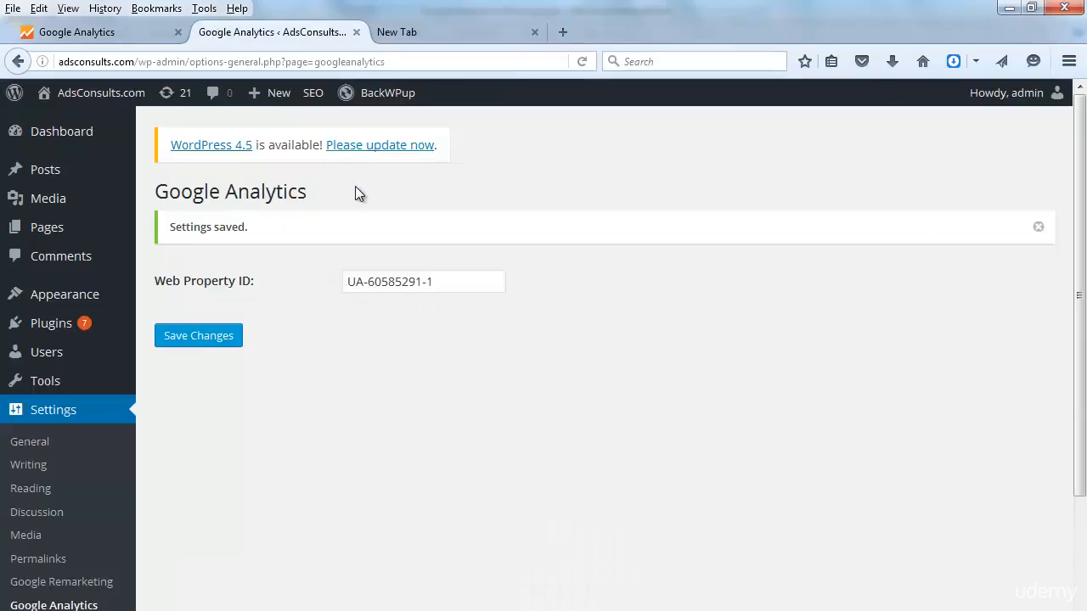